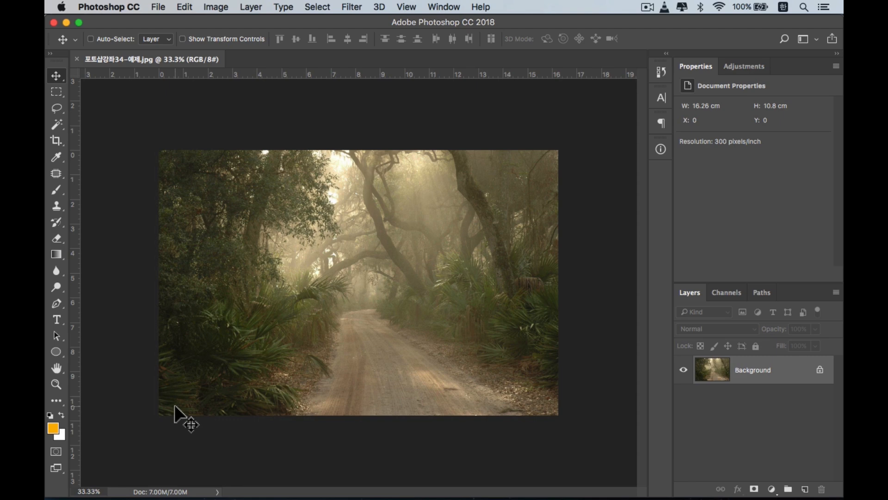
- Save the RGB composite's brightness selection as a new alpha channel, and display that channel with nothing selected
click(729, 291)
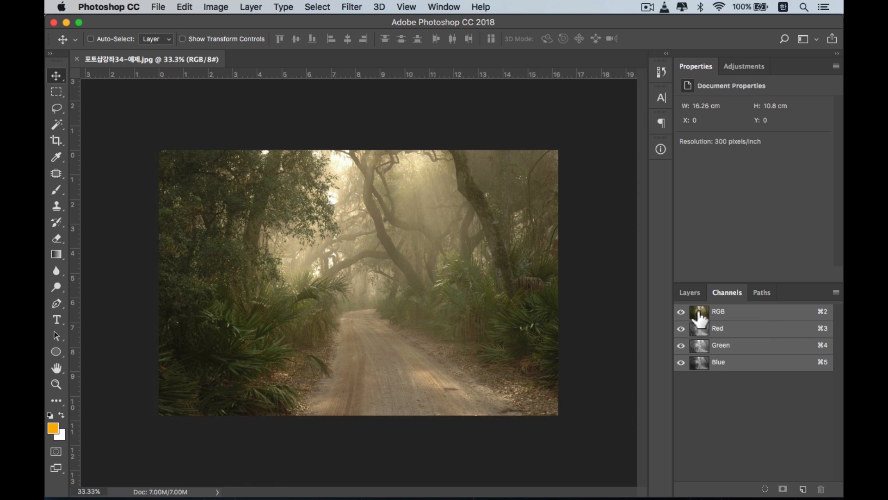
key(super)
super+click(699, 316)
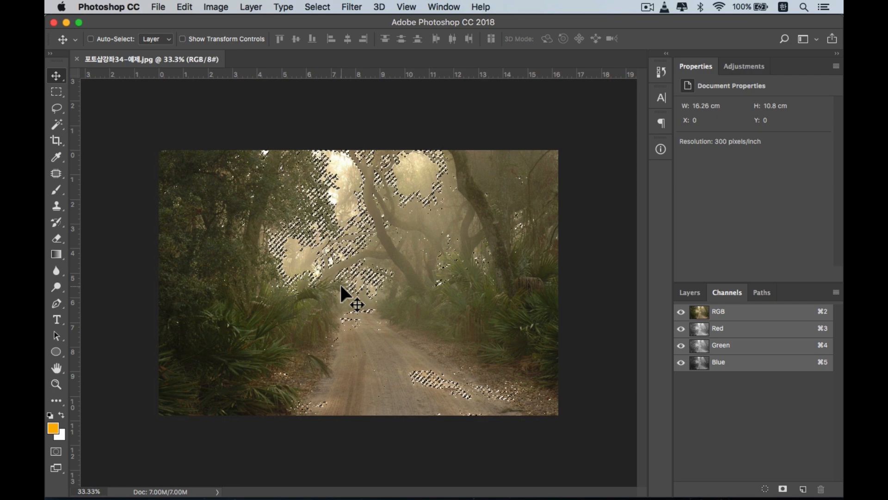
click(781, 489)
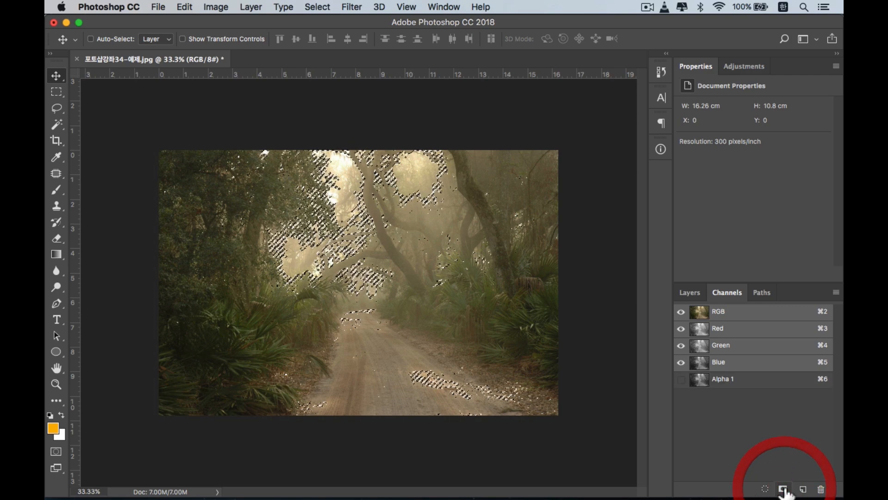
click(769, 380)
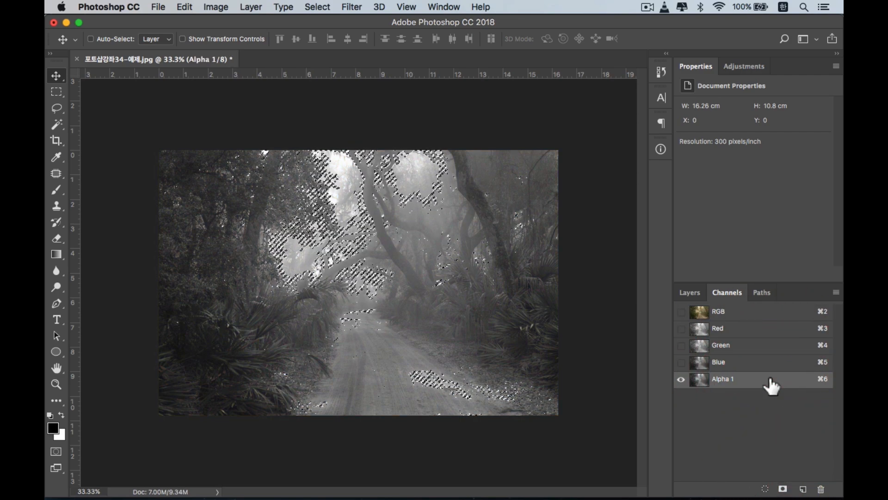
key(super+d)
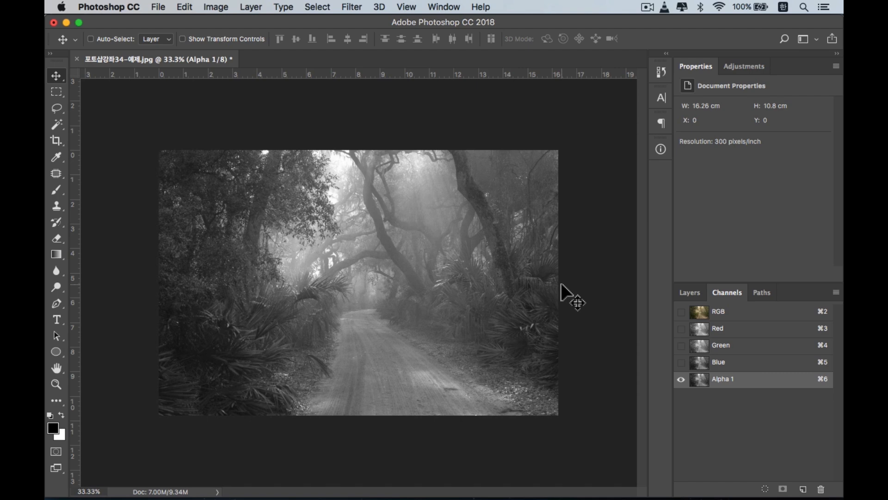
- Save the inverse of the RGB brightness selection as a second alpha channel, and display it with nothing selected
super+click(700, 313)
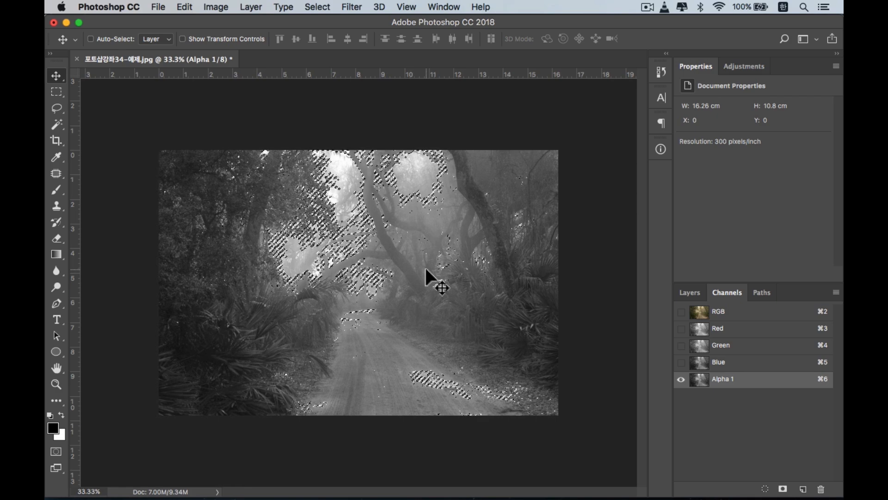
click(317, 7)
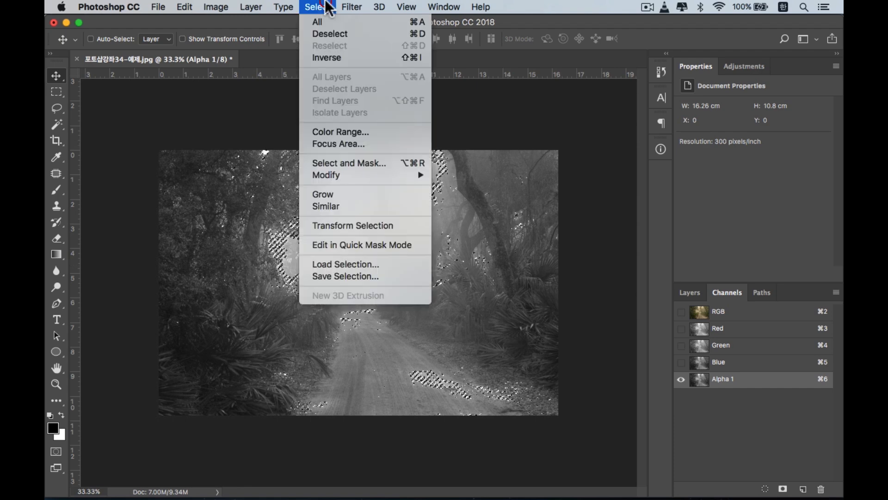
click(332, 57)
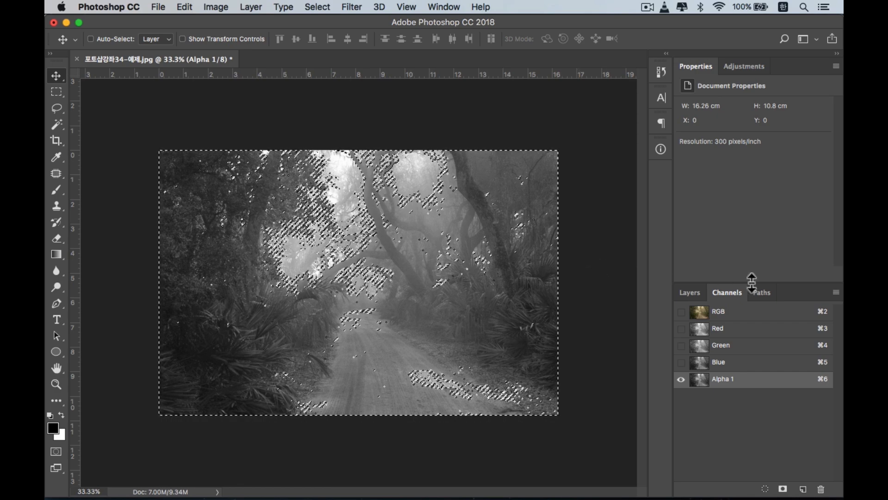
click(782, 491)
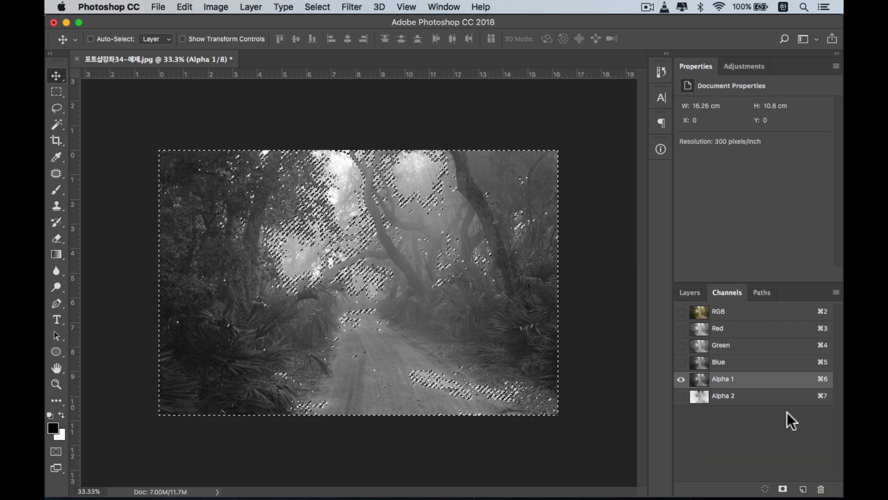
click(750, 402)
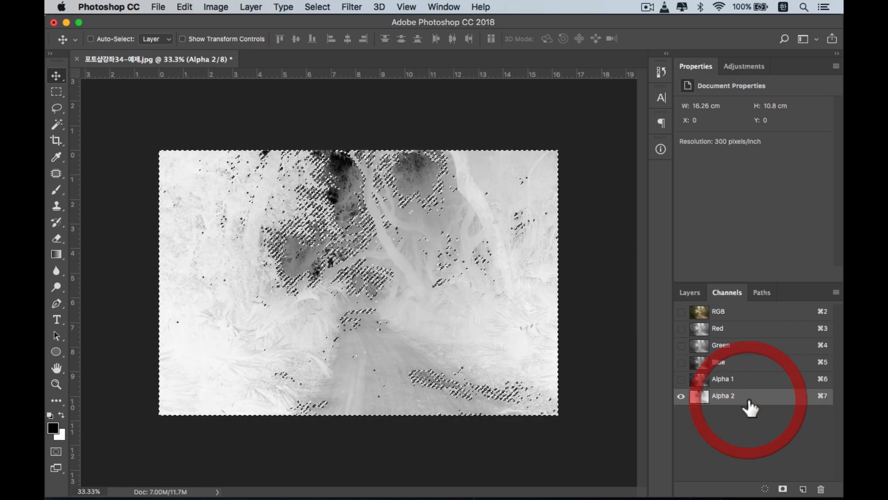
key(super+d)
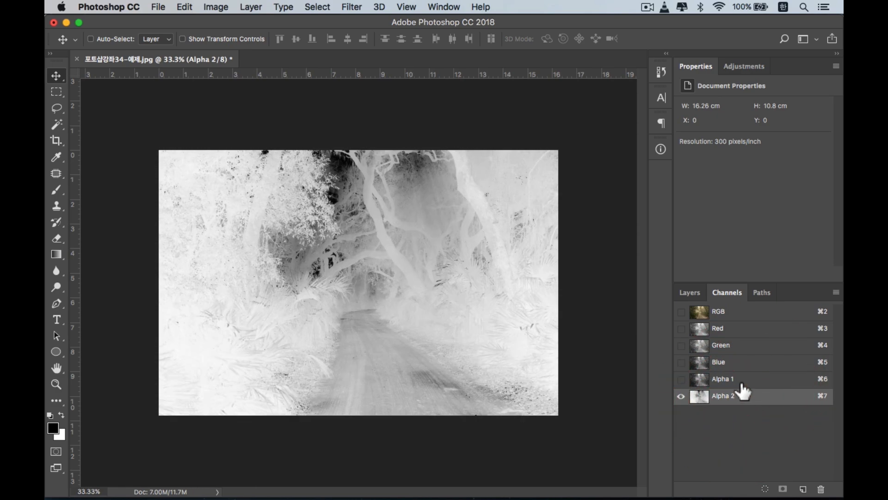
- Compare the light-area and dark-area alpha channels by displaying them alternately
key(super+i)
click(741, 380)
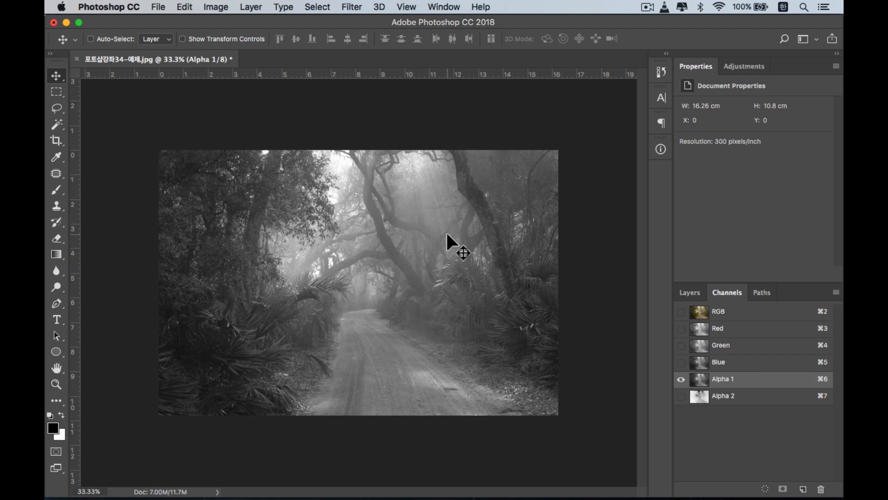
click(736, 397)
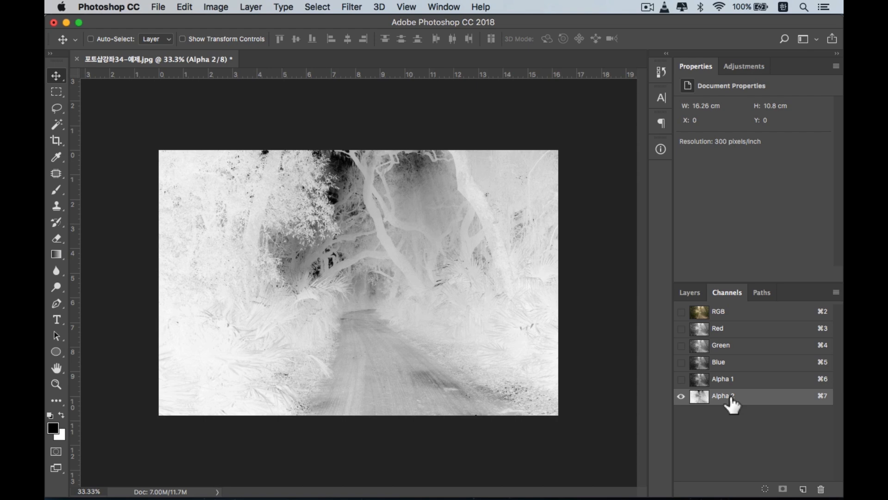
click(734, 380)
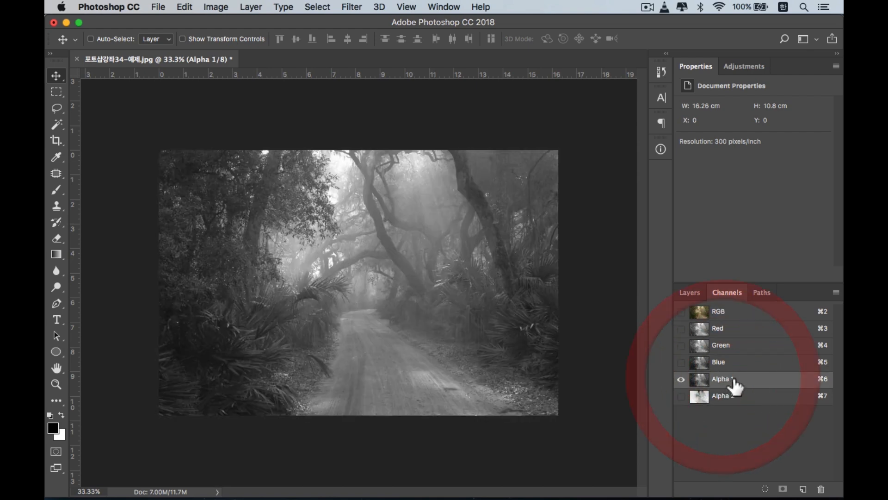
- Rename the first alpha channel "Alpha 1-밝은부분" and the second "Alpha 2-어두운부분"
click(727, 381)
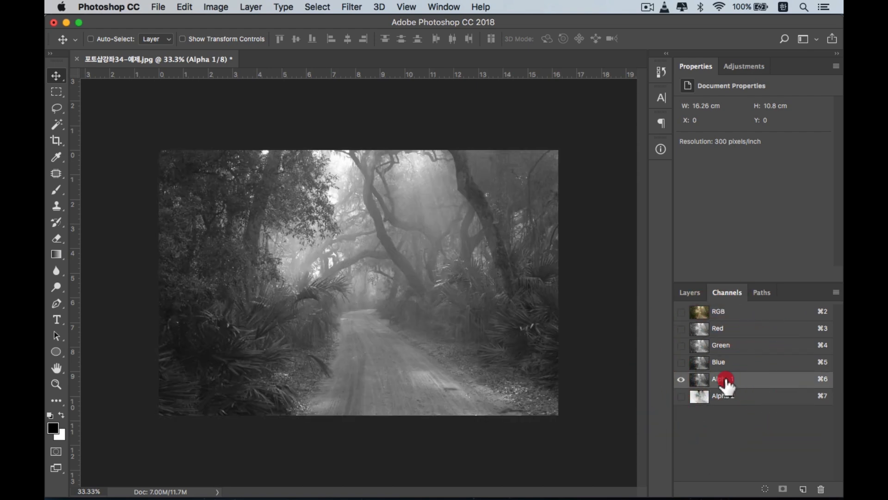
click(732, 377)
text(-밝은부분)
click(724, 397)
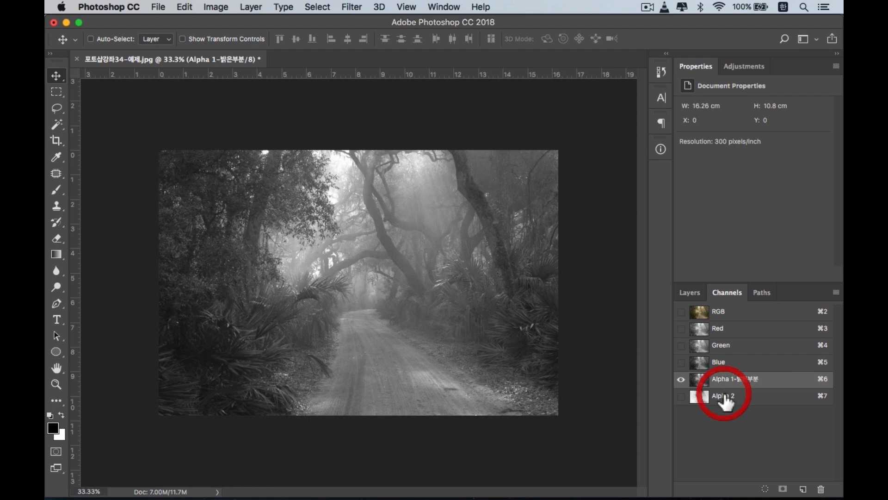
double_click(729, 396)
text(-어두운부)
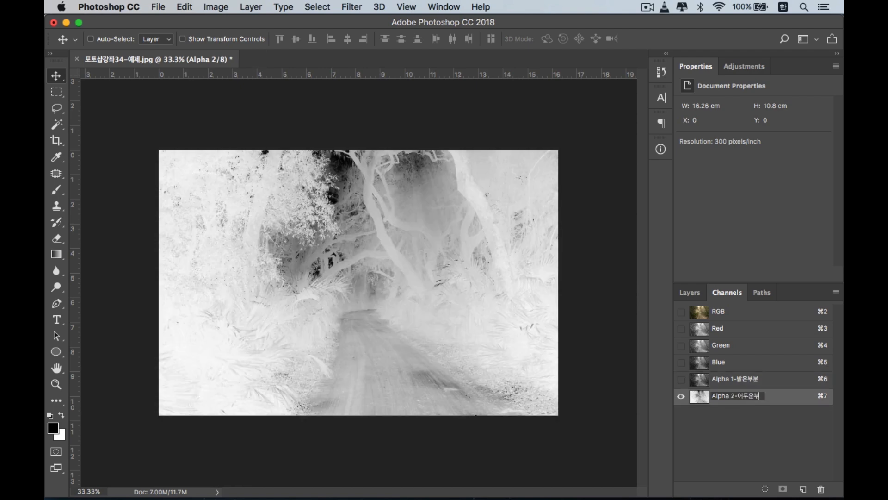
text(분)
click(752, 440)
- Load the Alpha 1-밝은부분 channel as a selection and return to the RGB composite view
click(757, 377)
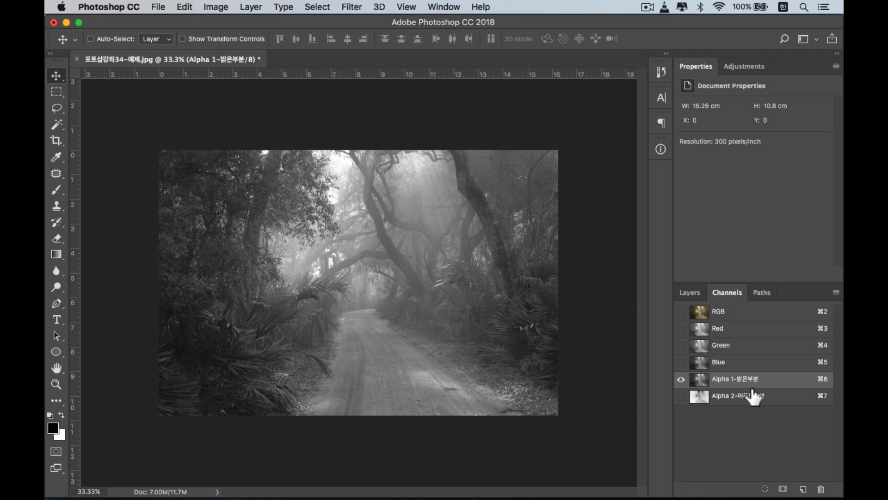
click(747, 397)
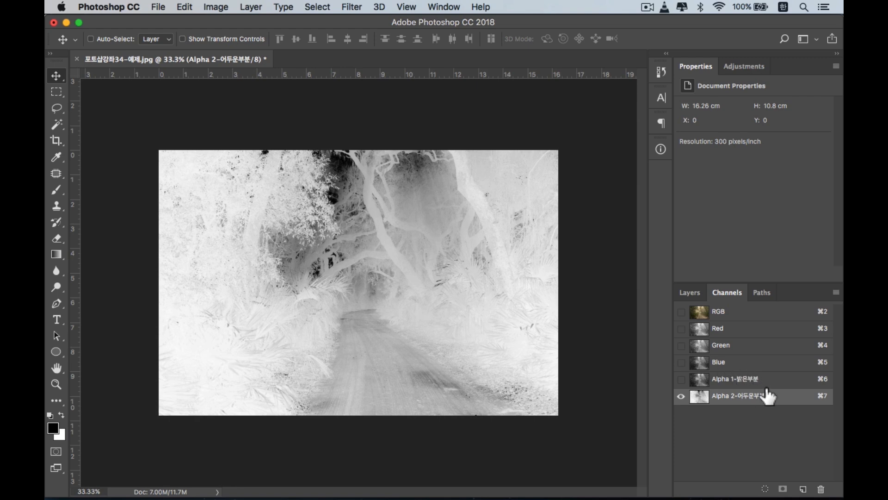
click(739, 384)
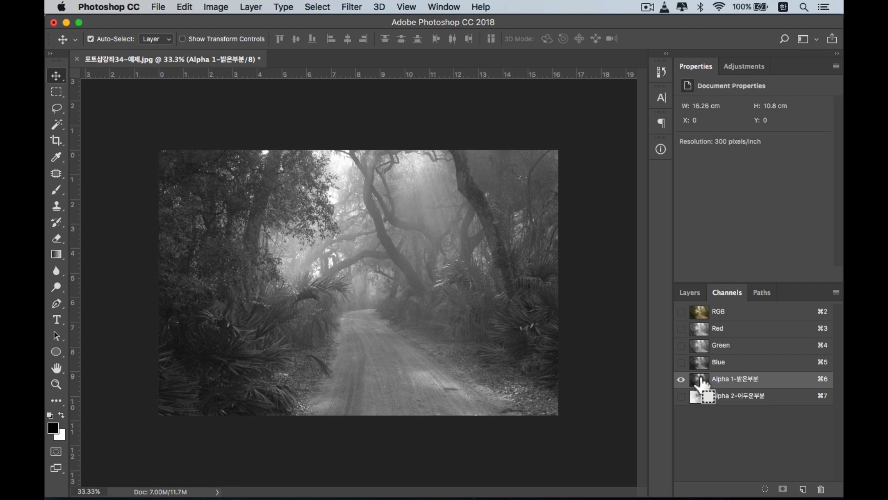
super+click(699, 379)
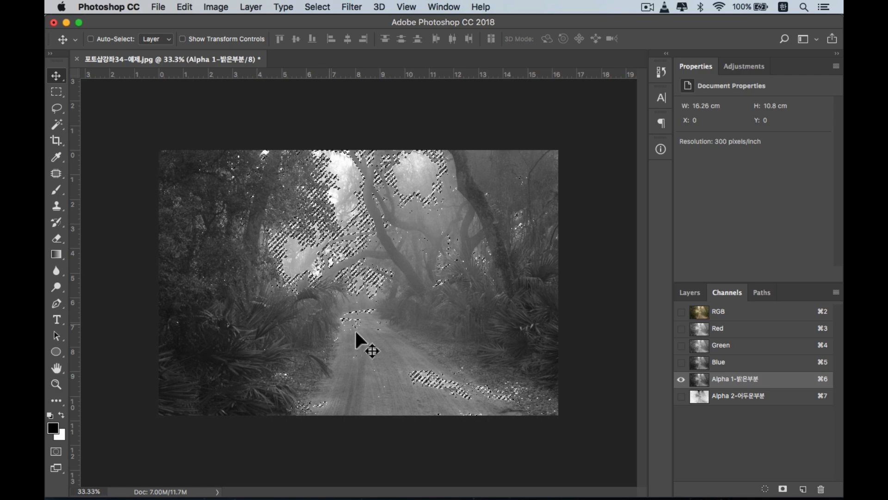
click(760, 315)
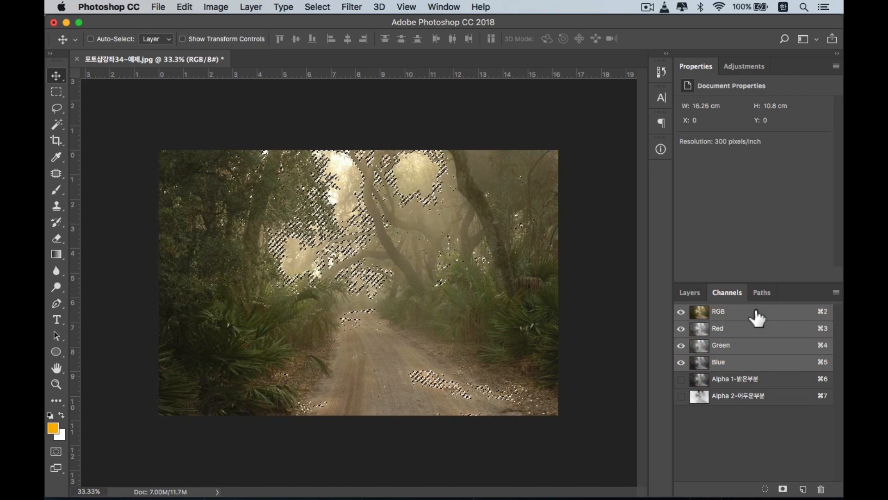
- Add a Curves adjustment layer masked by the bright-area selection and raise the middle of its RGB curve to brighten those areas
click(690, 292)
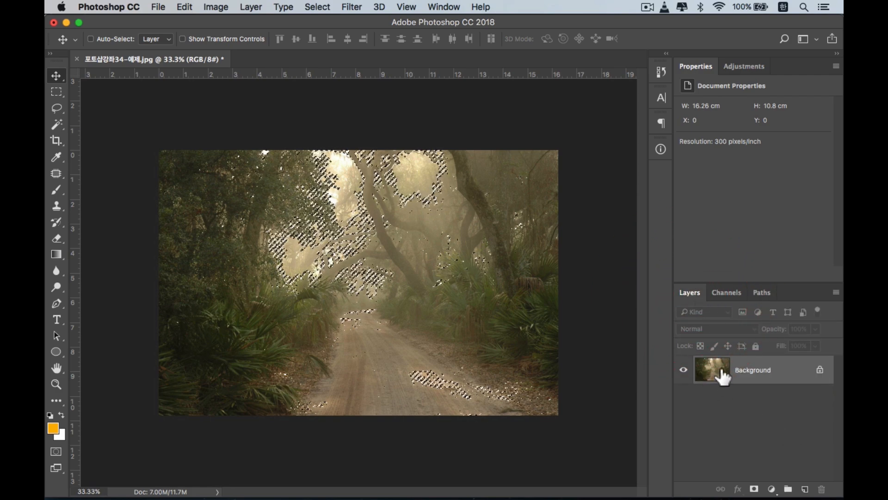
click(771, 489)
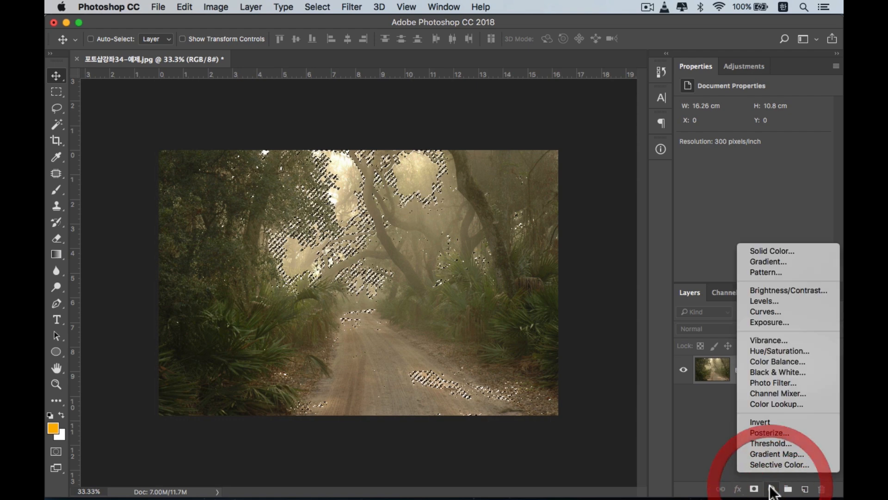
click(786, 308)
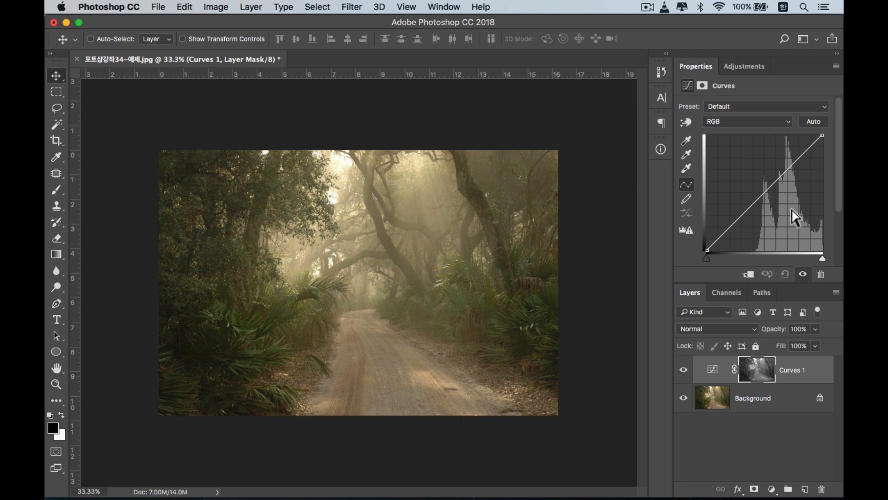
click(764, 190)
drag(764, 190, 751, 178)
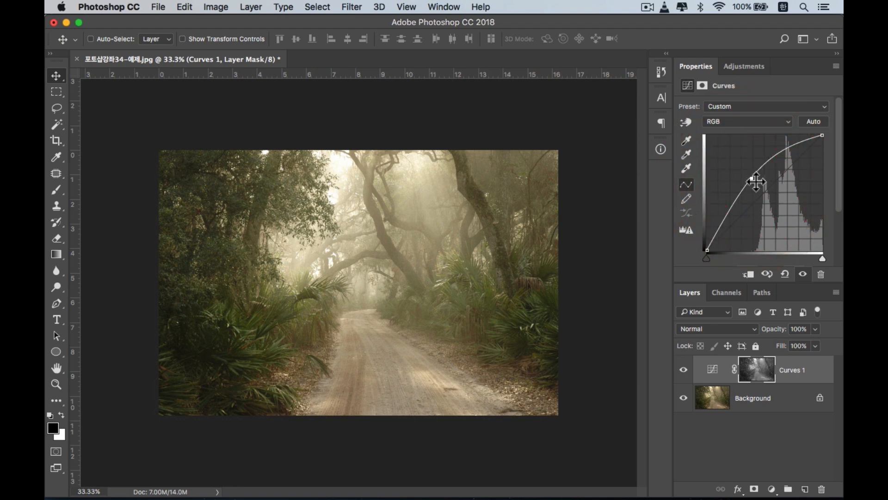
- Compare the photo with the brightening Curves layer hidden and shown
click(683, 371)
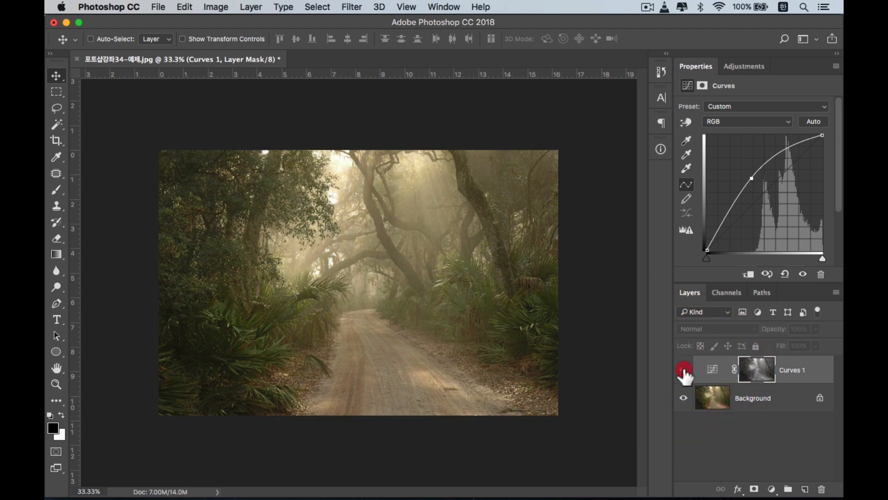
click(684, 371)
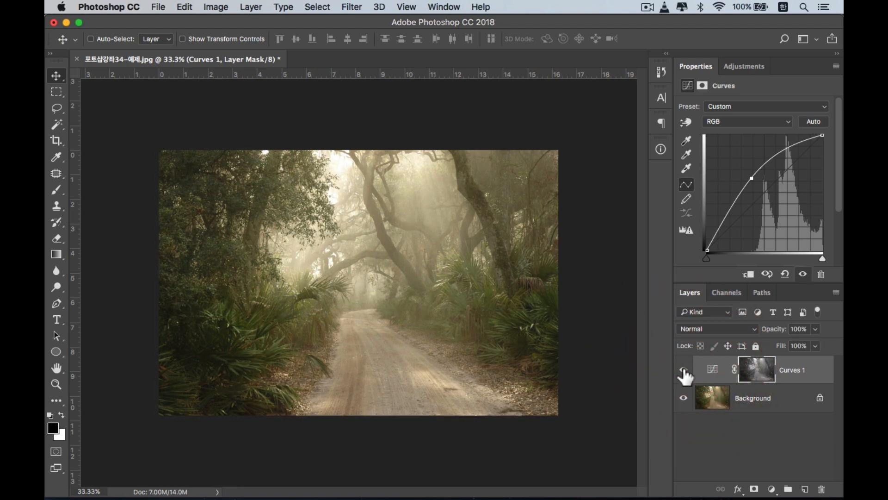
click(683, 371)
- Load the Alpha 2-어두운부분 channel as a selection and switch back to the RGB composite
click(728, 294)
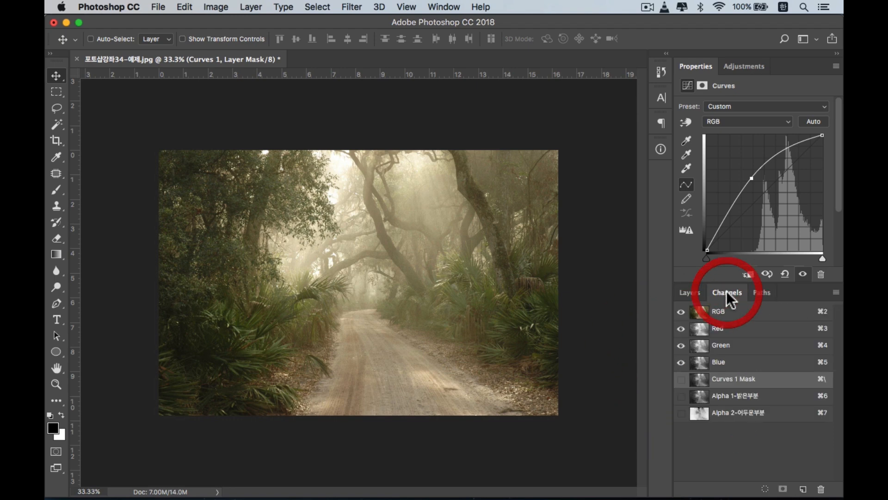
click(718, 414)
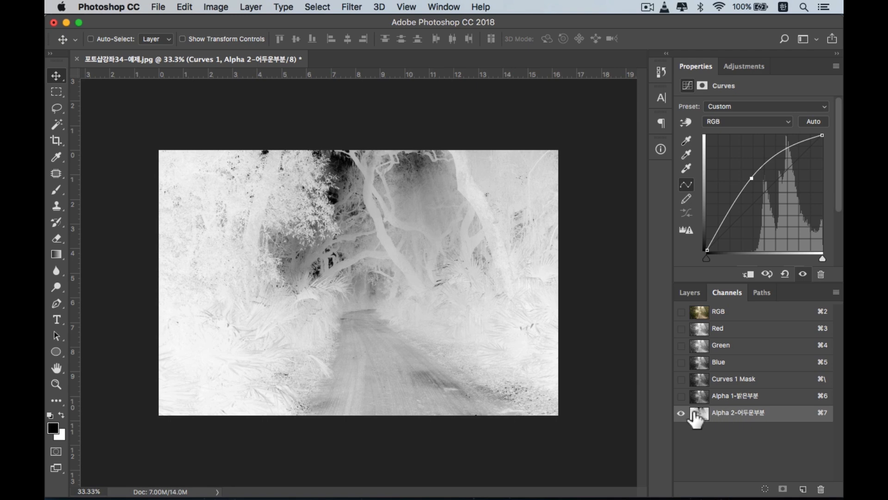
key(super)
super+click(699, 413)
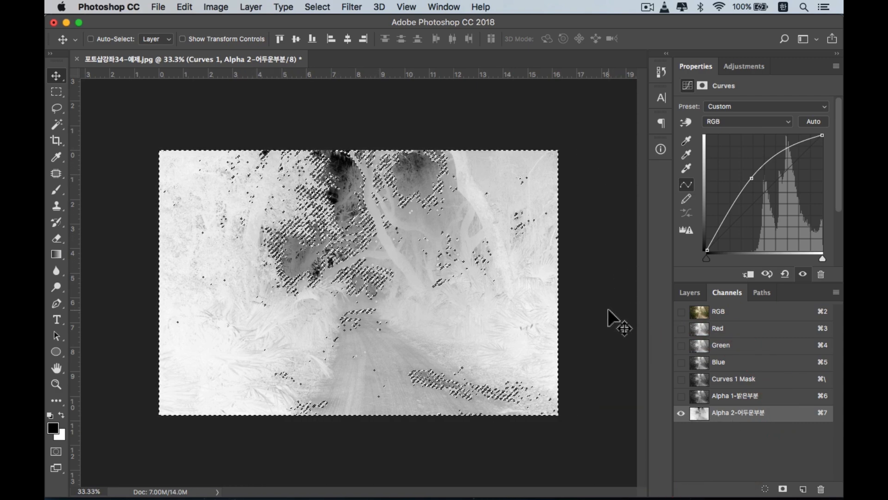
click(742, 313)
- Add a second Curves adjustment layer masked by the dark-area selection and lower the middle of its RGB curve slightly
click(688, 291)
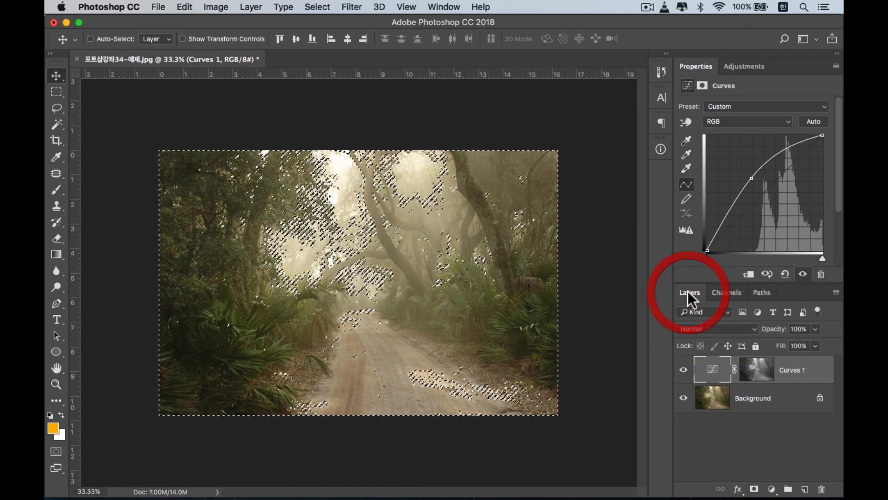
click(771, 489)
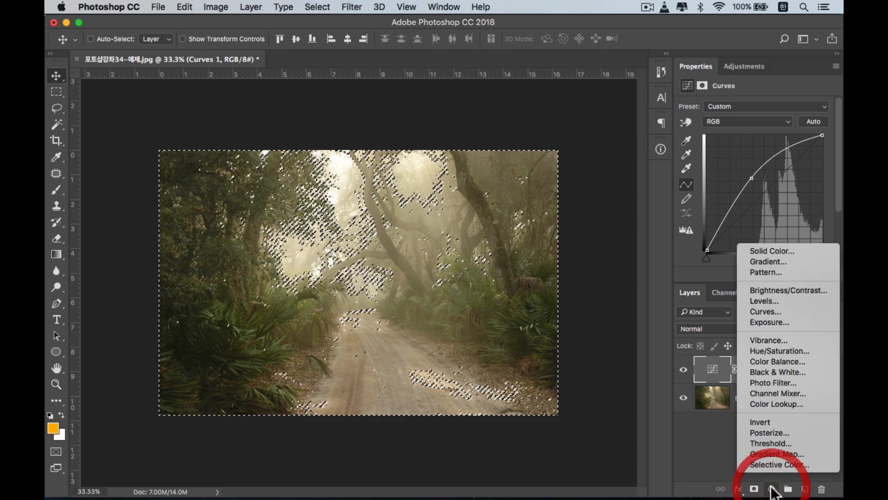
click(781, 312)
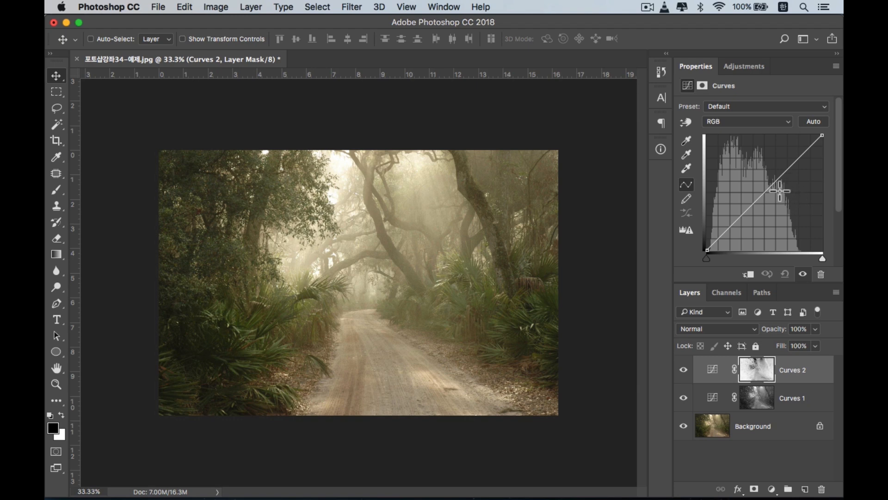
drag(764, 189, 771, 201)
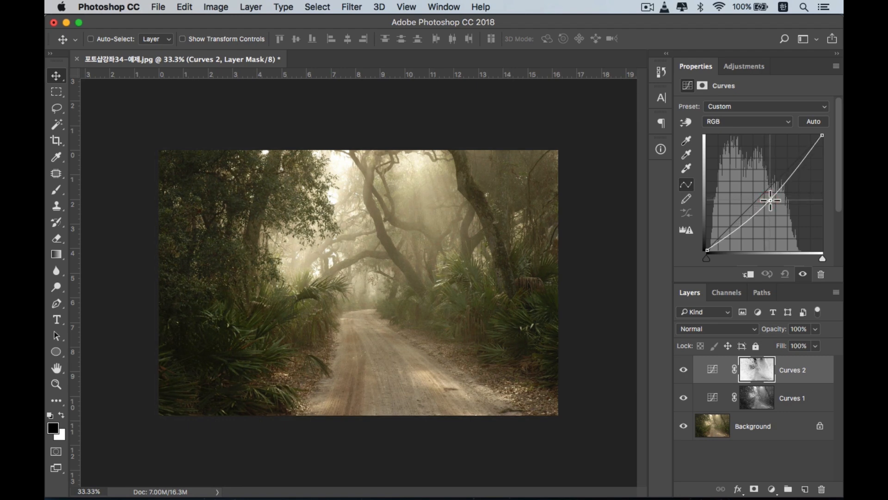
- Select the Background layer and compare the photo with Curves 2, and with both Curves layers, hidden and shown
click(780, 430)
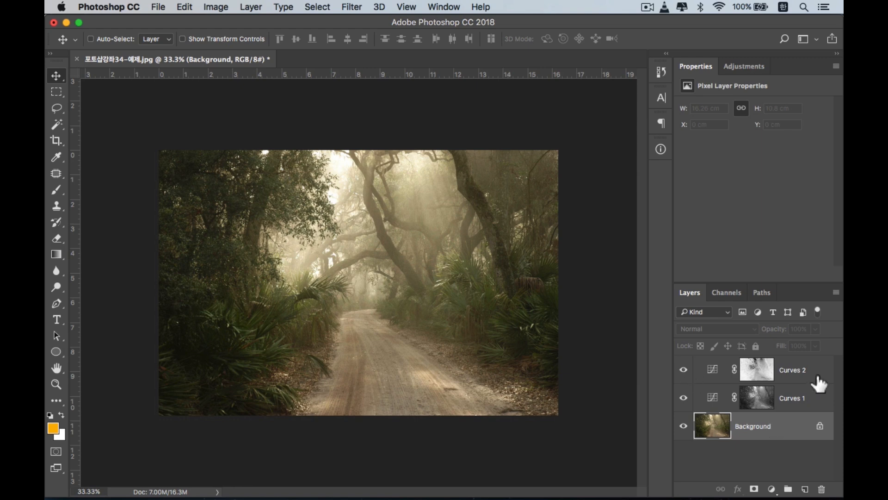
click(683, 370)
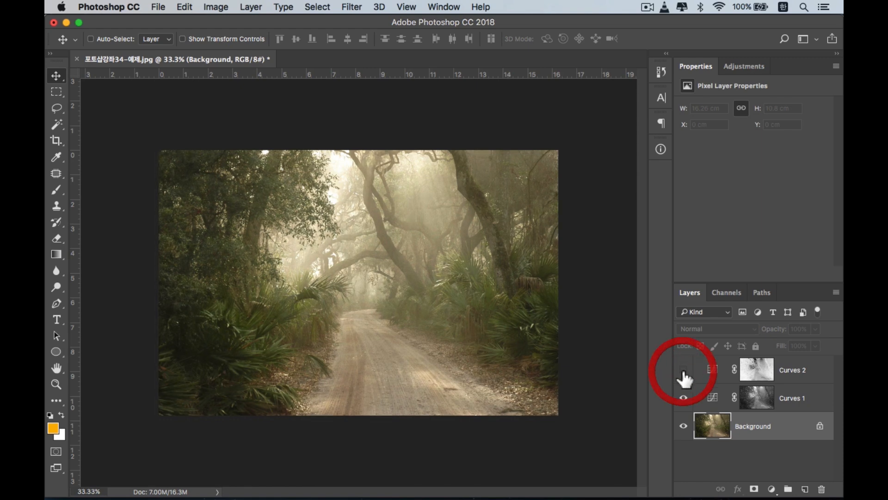
click(684, 370)
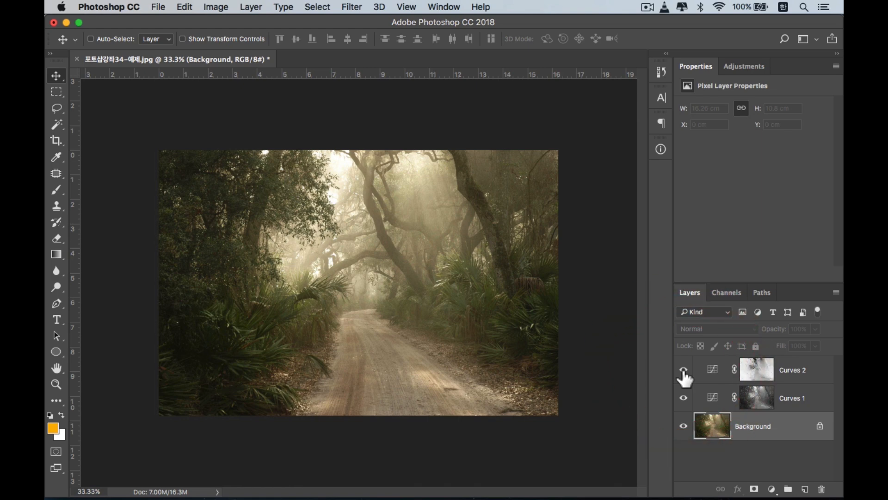
click(683, 370)
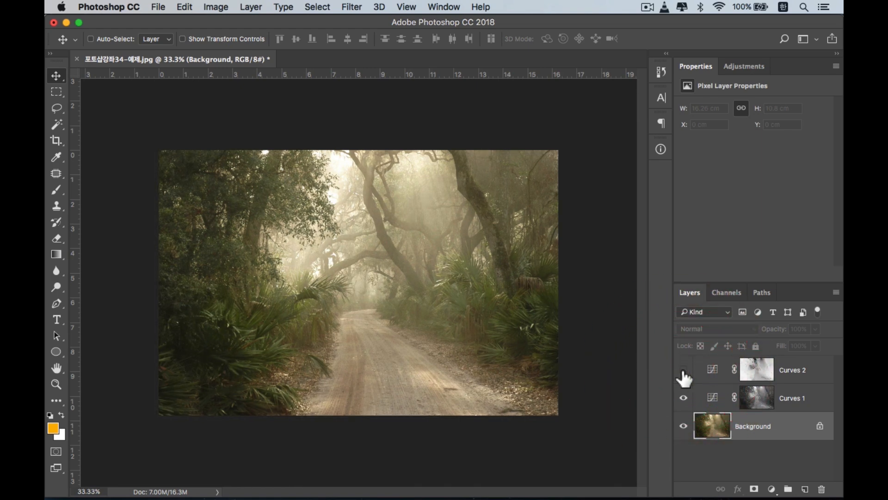
click(683, 370)
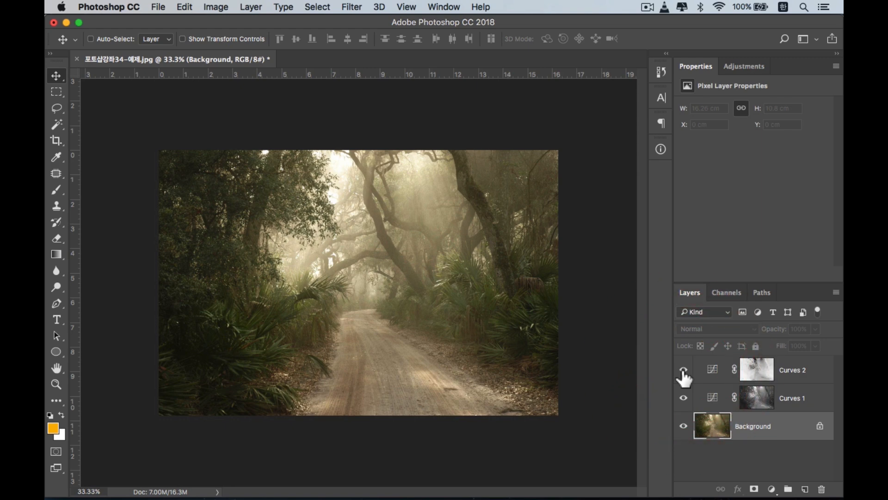
alt+click(683, 426)
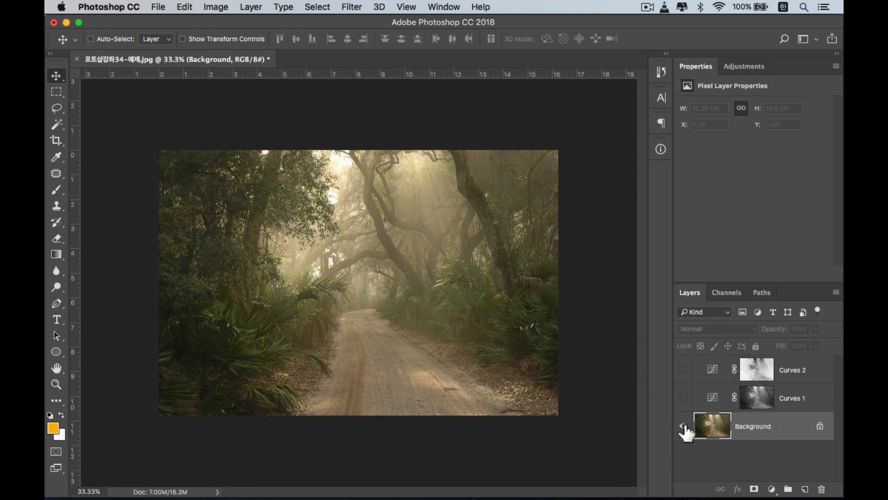
alt+click(683, 426)
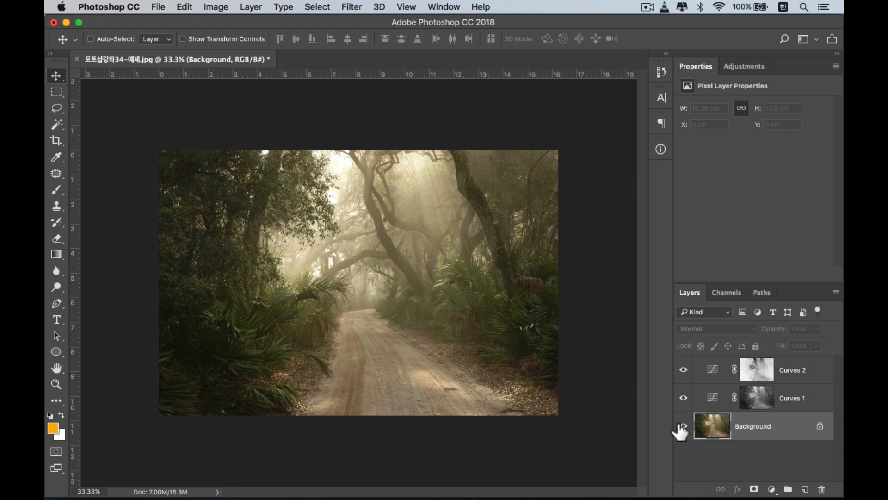
- Load the Alpha 1-밝은부분 channel as a selection of the bright areas and return to the layer list
click(736, 296)
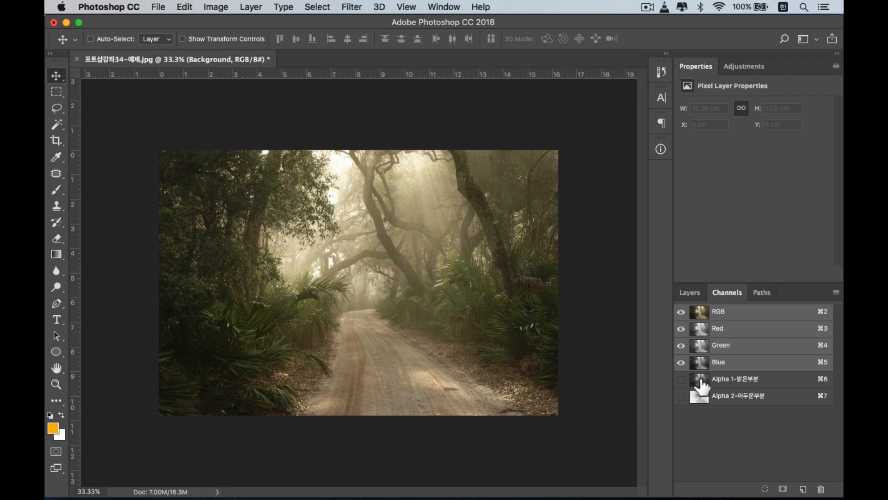
key(super)
super+click(700, 379)
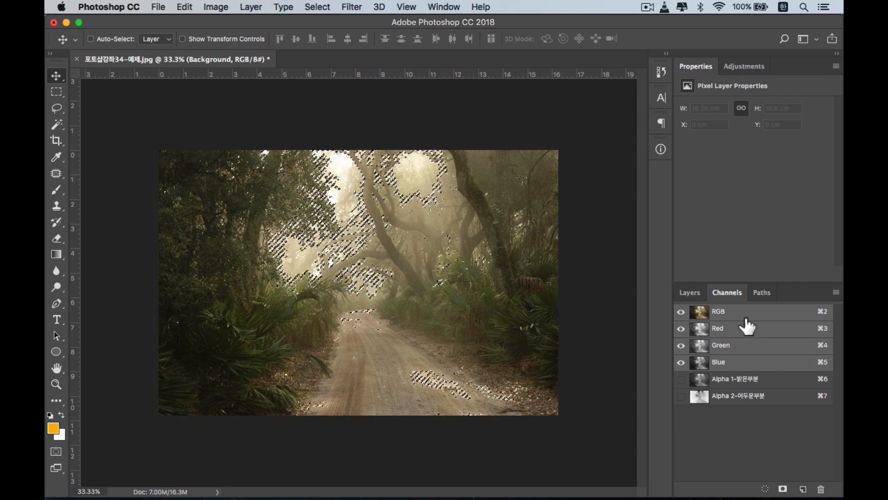
click(689, 292)
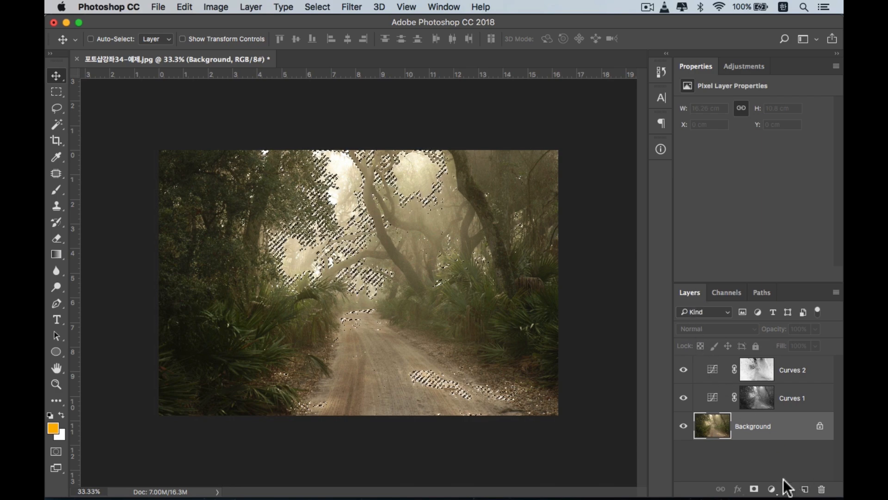
- Add a Color Balance layer masked by the bright-area selection, with midtones set to Cyan–Red +20 and Yellow–Blue -70
click(772, 489)
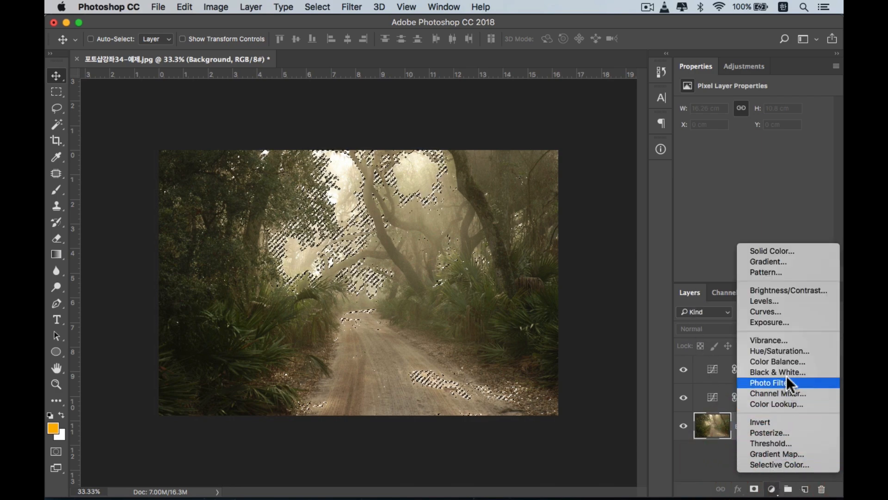
click(788, 363)
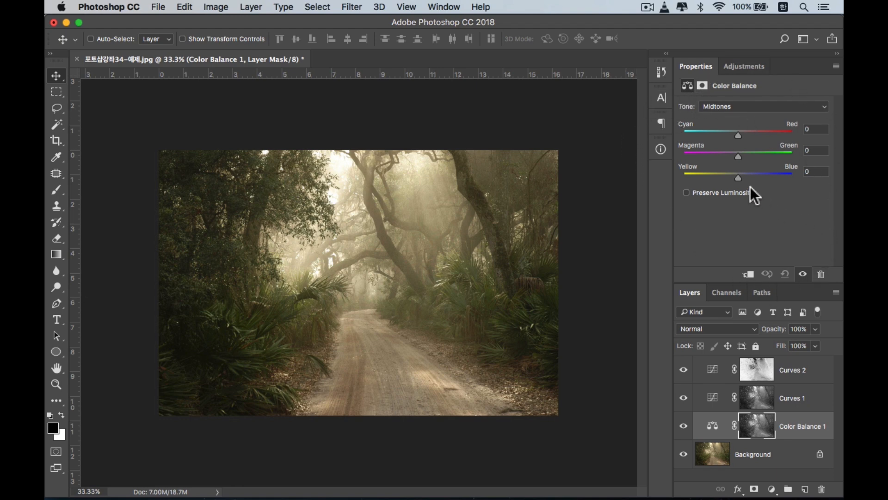
drag(738, 177, 698, 173)
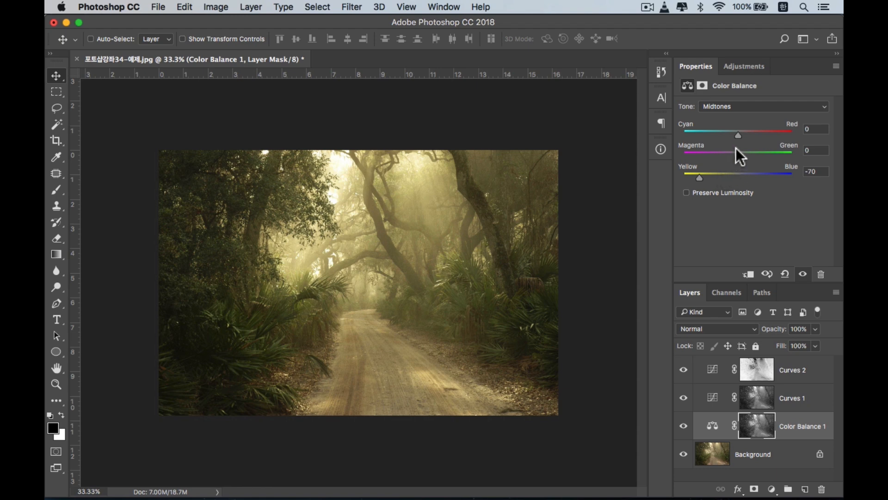
drag(737, 132, 739, 132)
drag(748, 131, 748, 130)
- Compare the photo with the Color Balance 1 layer hidden and shown, and inspect its layer mask on the canvas
click(813, 426)
click(683, 426)
click(683, 426)
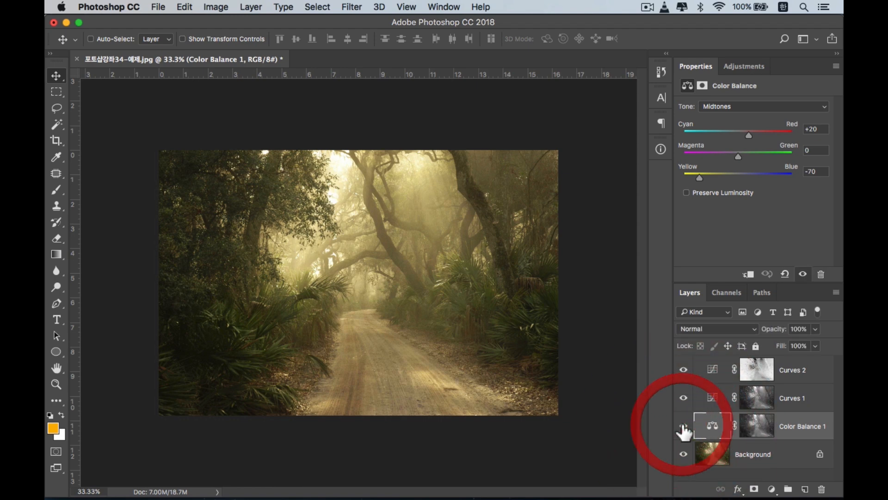
alt+click(768, 431)
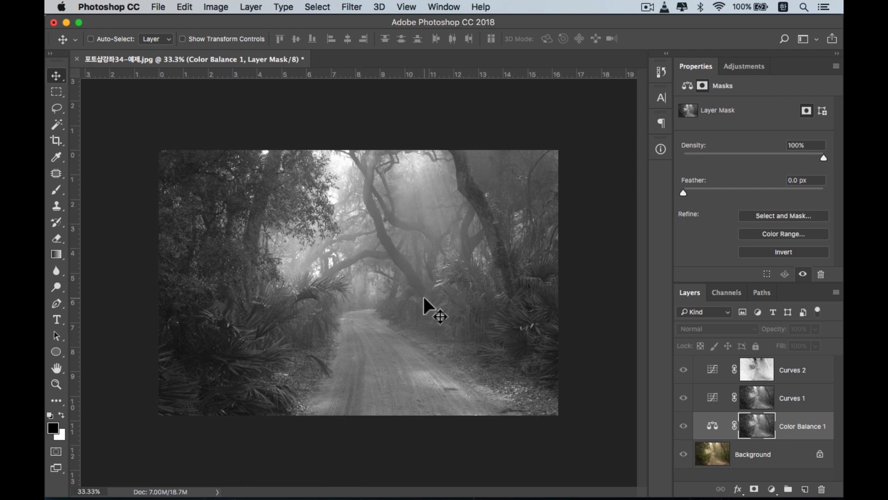
alt+click(761, 431)
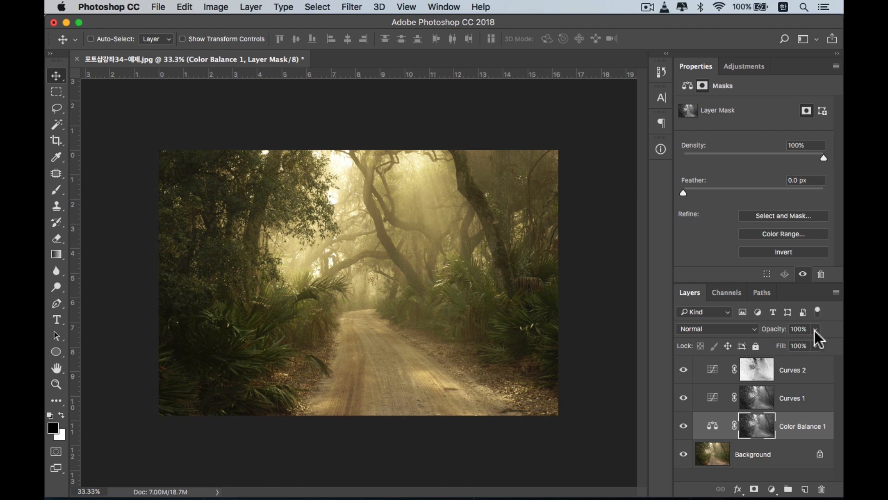
- Lower the Color Balance 1 layer's opacity to 70% to soften the warm tint in the bright areas
drag(815, 329, 812, 343)
drag(798, 340, 797, 337)
click(826, 368)
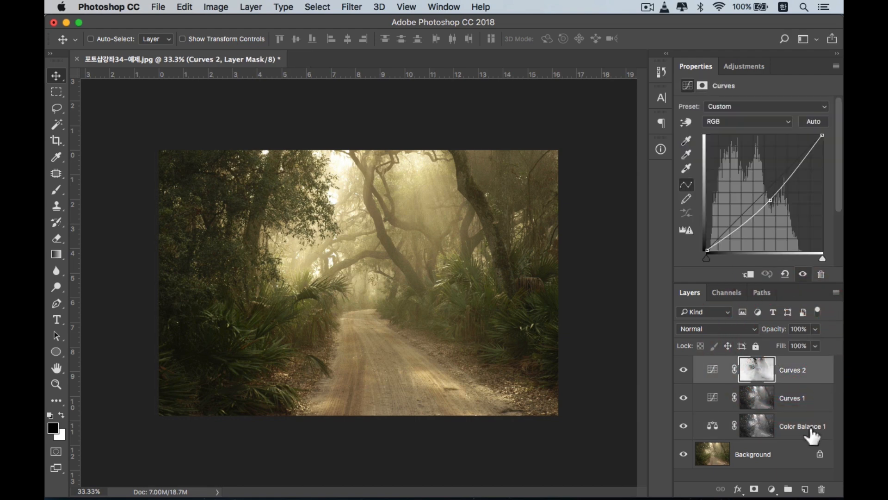
- Select the Color Balance 1 layer and check the softened tint by hiding and showing the layer
click(811, 430)
click(685, 425)
click(685, 425)
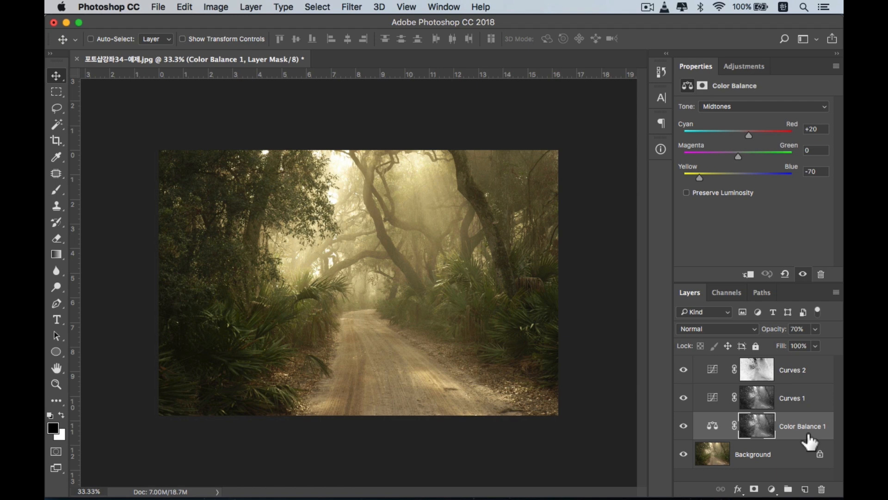
click(752, 435)
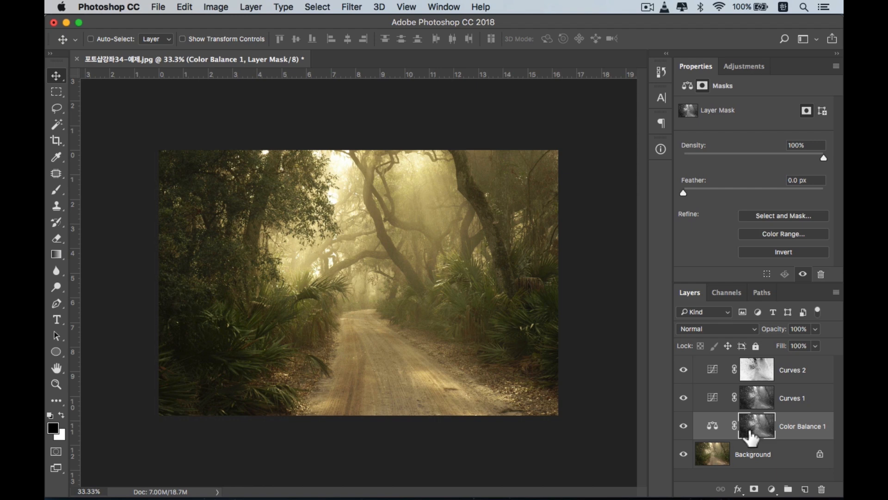
click(771, 489)
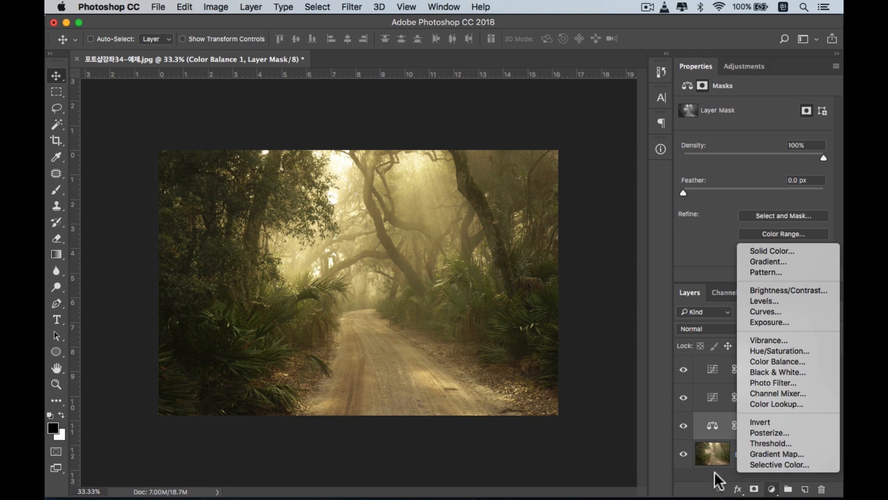
click(770, 460)
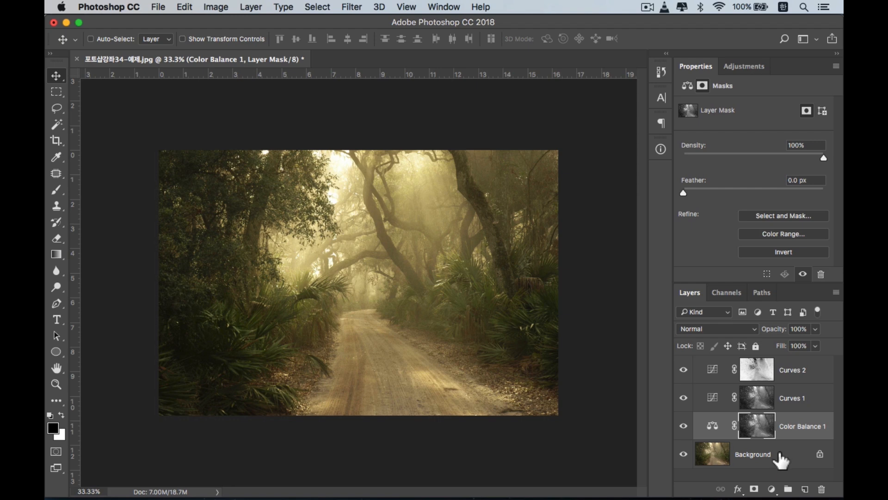
click(808, 435)
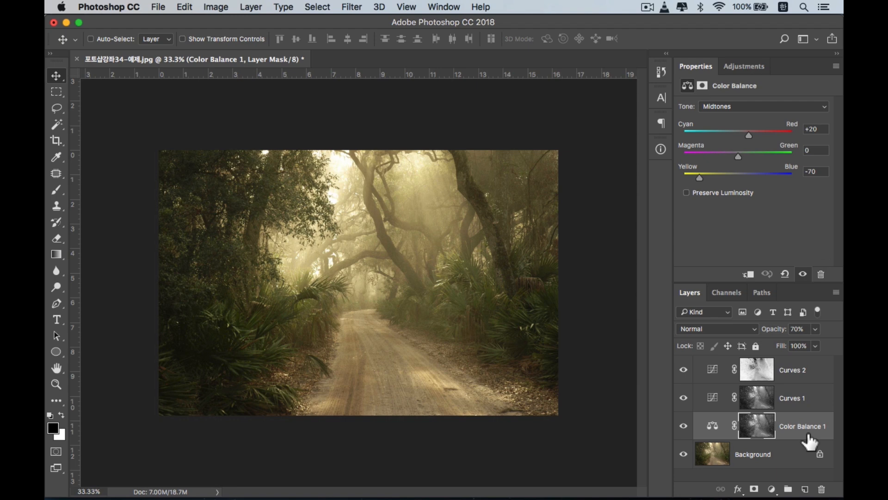